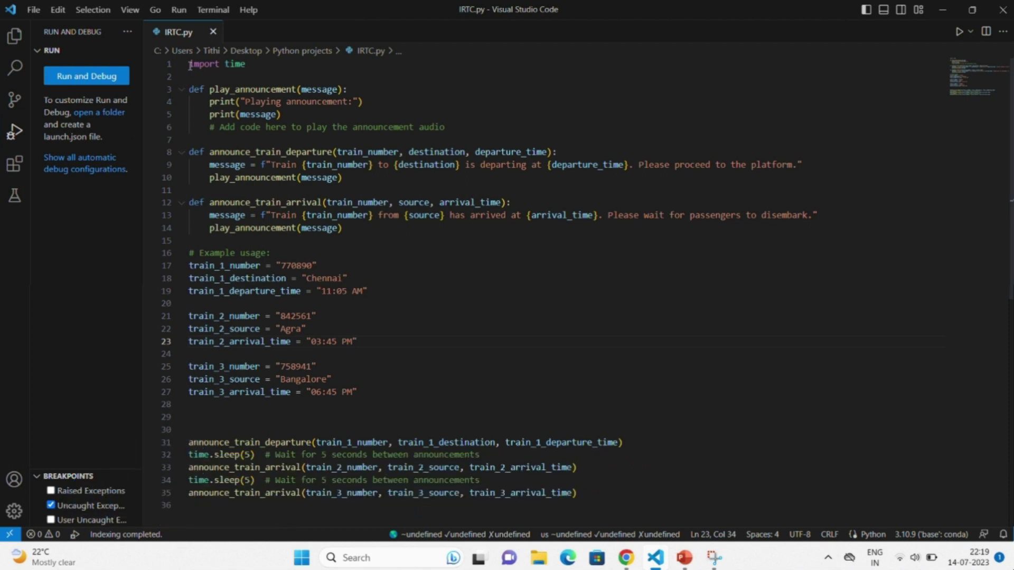
pyautogui.moveTo(191, 63); pyautogui.dragTo(256, 65)
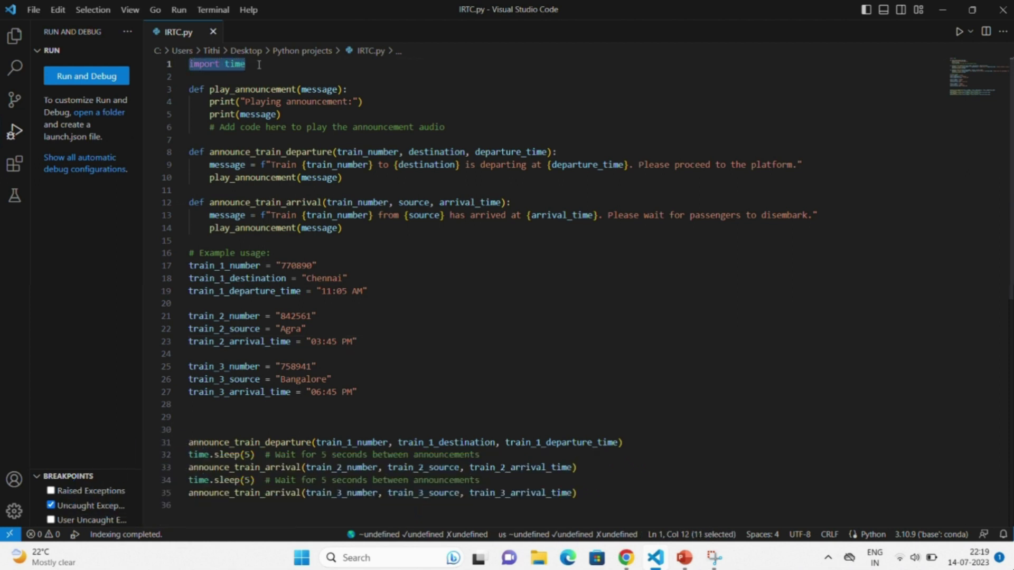
pyautogui.click(310, 111)
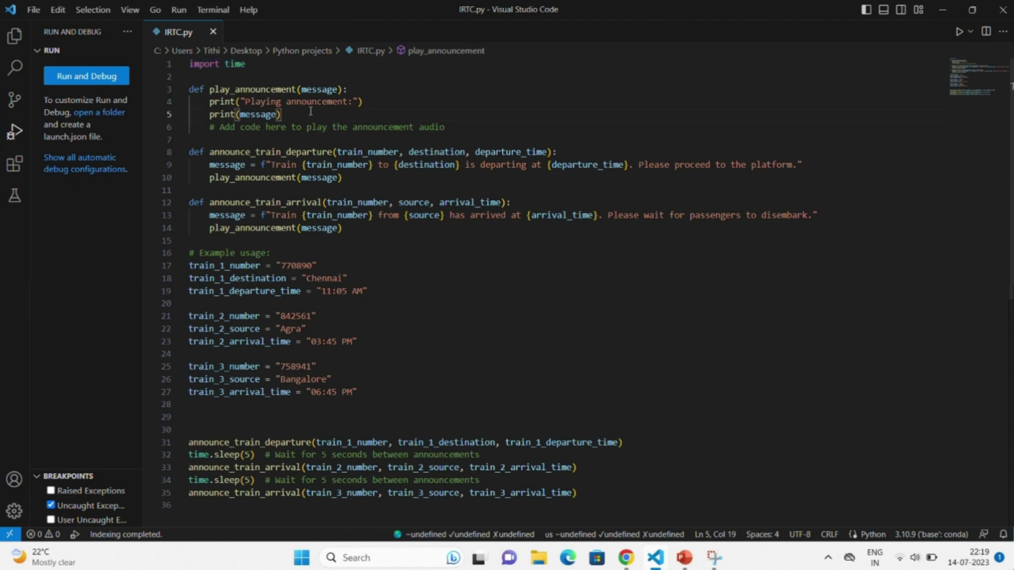
pyautogui.moveTo(348, 89); pyautogui.dragTo(191, 88)
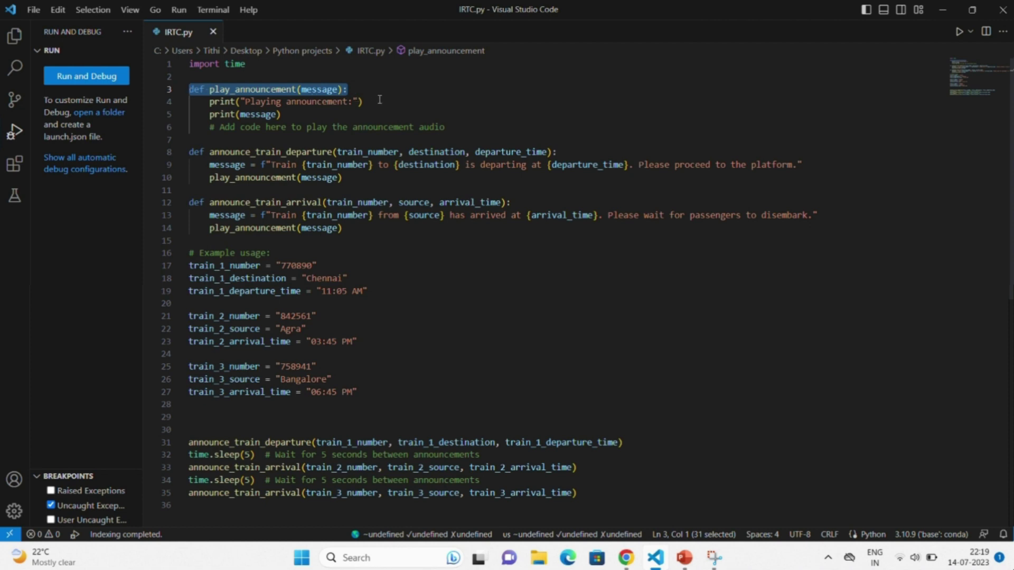
pyautogui.moveTo(362, 102); pyautogui.dragTo(205, 102)
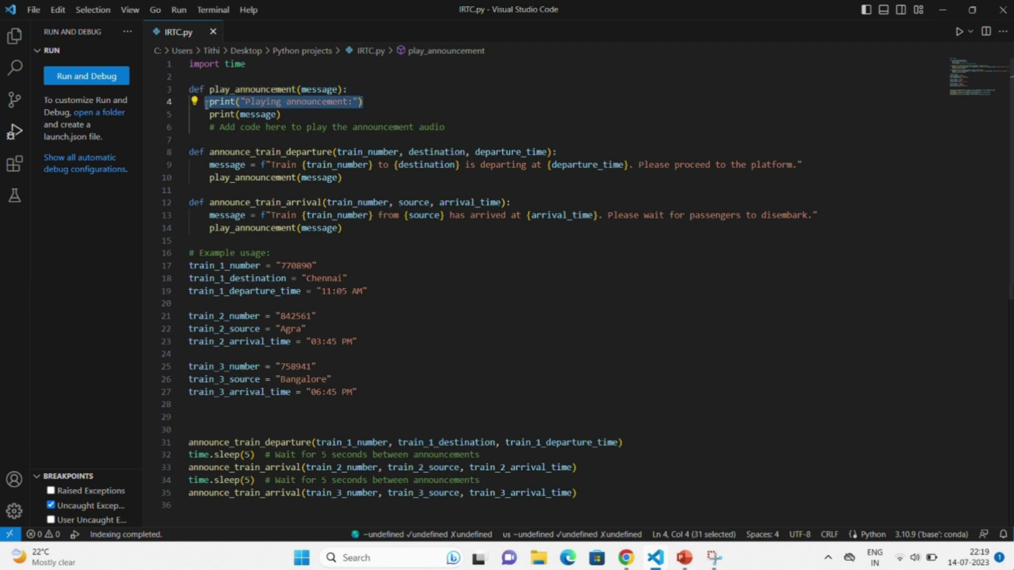
pyautogui.moveTo(281, 114); pyautogui.dragTo(209, 114)
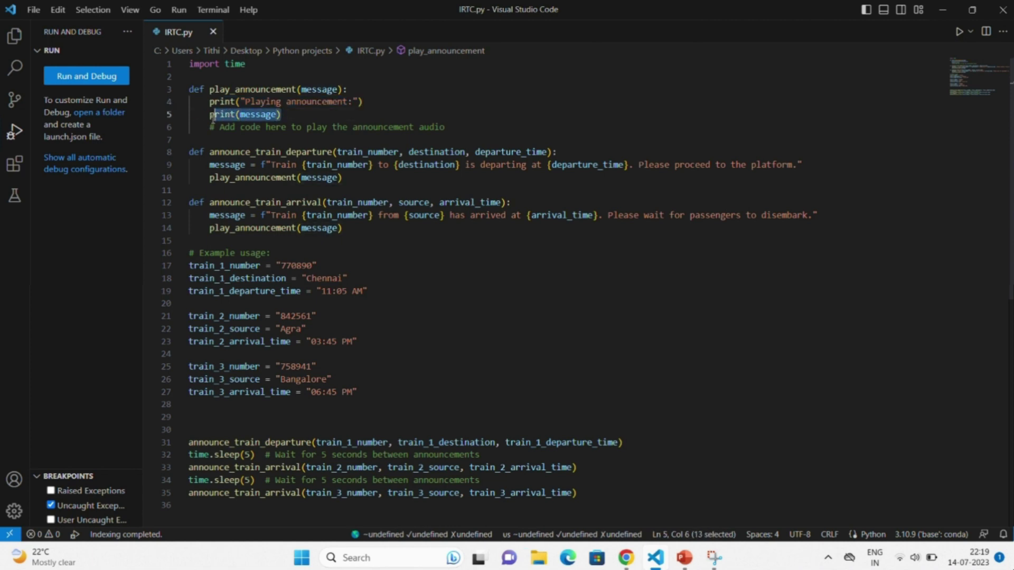
pyautogui.tripleClick(232, 152)
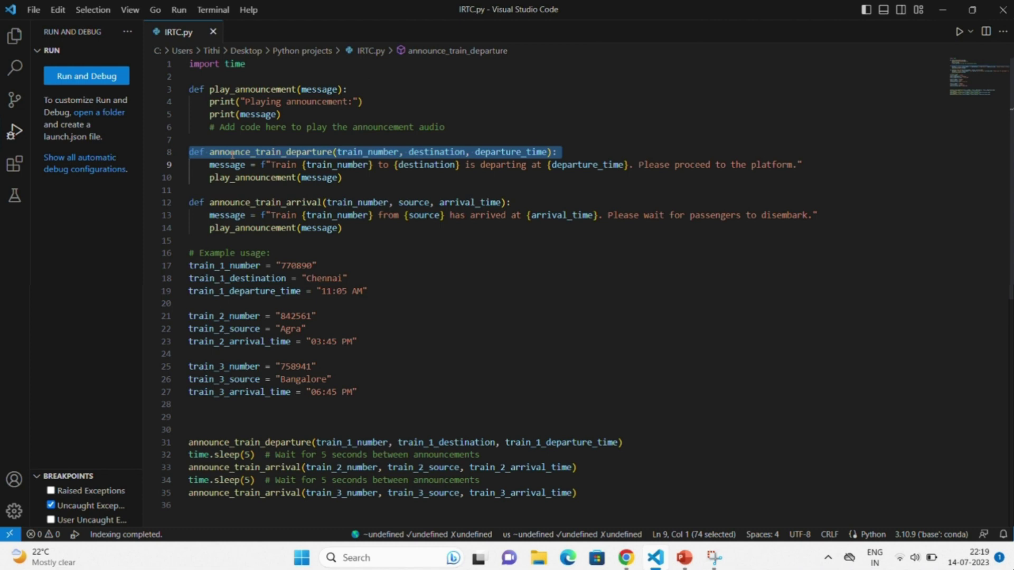
pyautogui.tripleClick(272, 165)
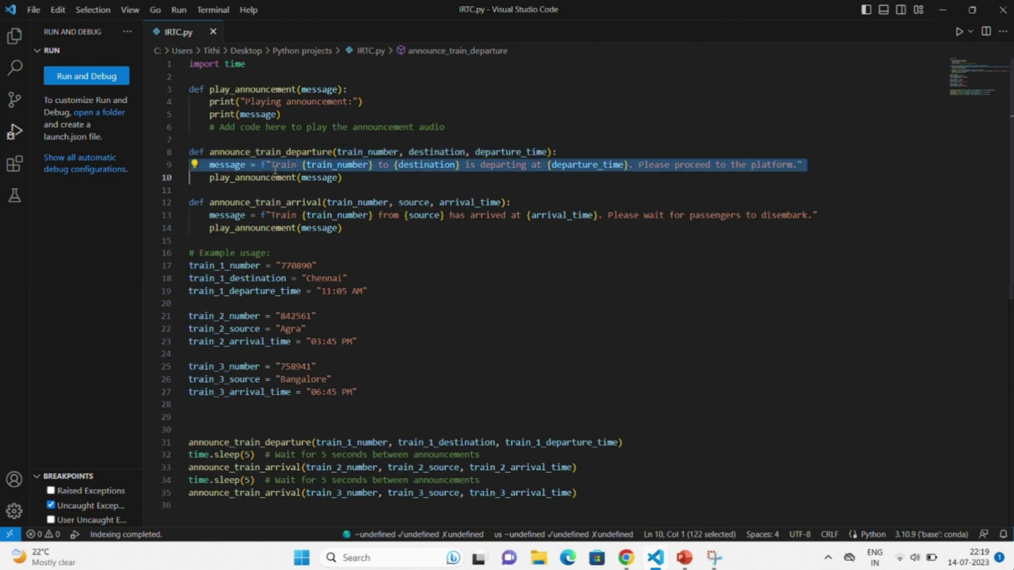
pyautogui.tripleClick(278, 177)
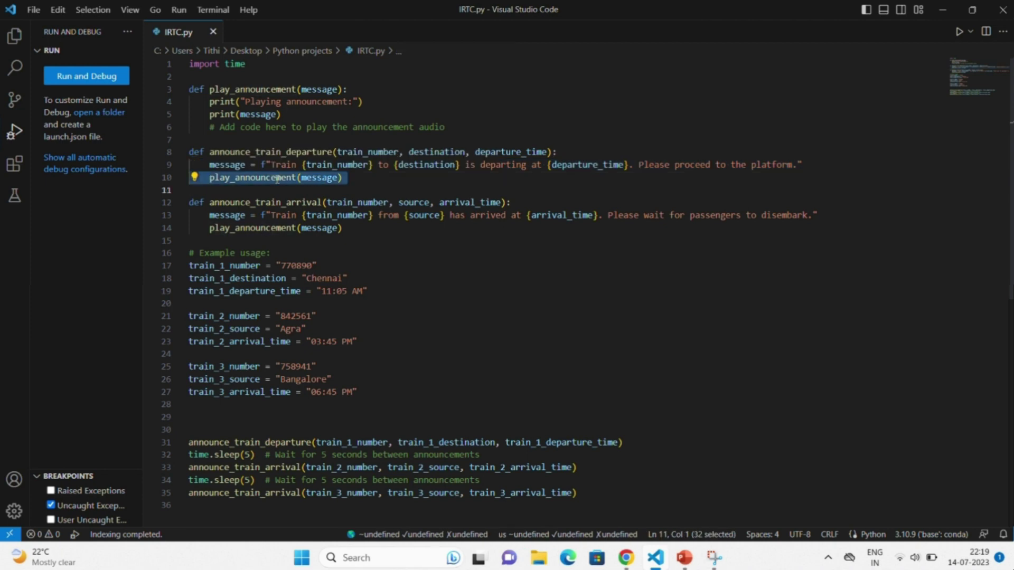
pyautogui.tripleClick(311, 205)
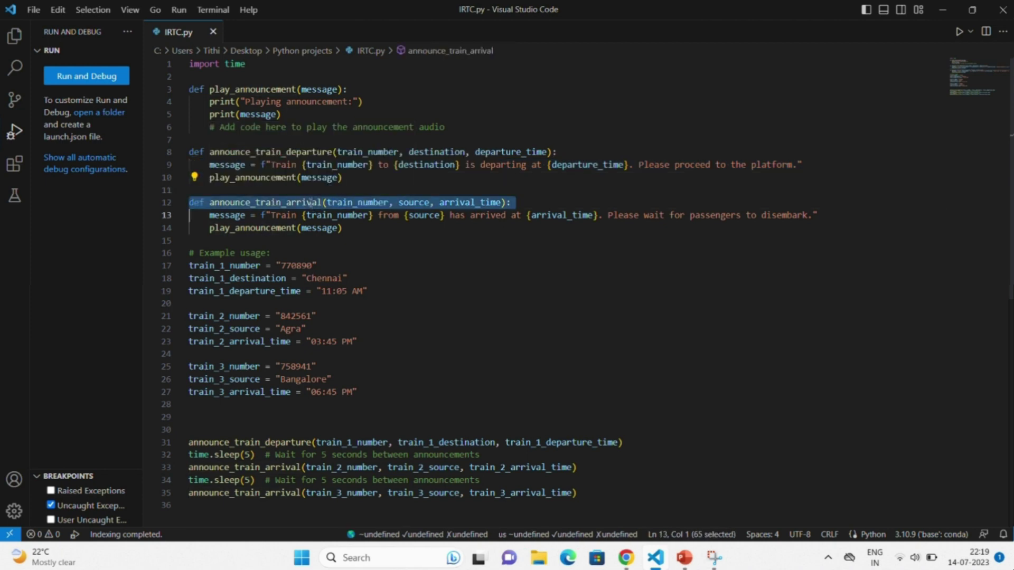
pyautogui.tripleClick(369, 216)
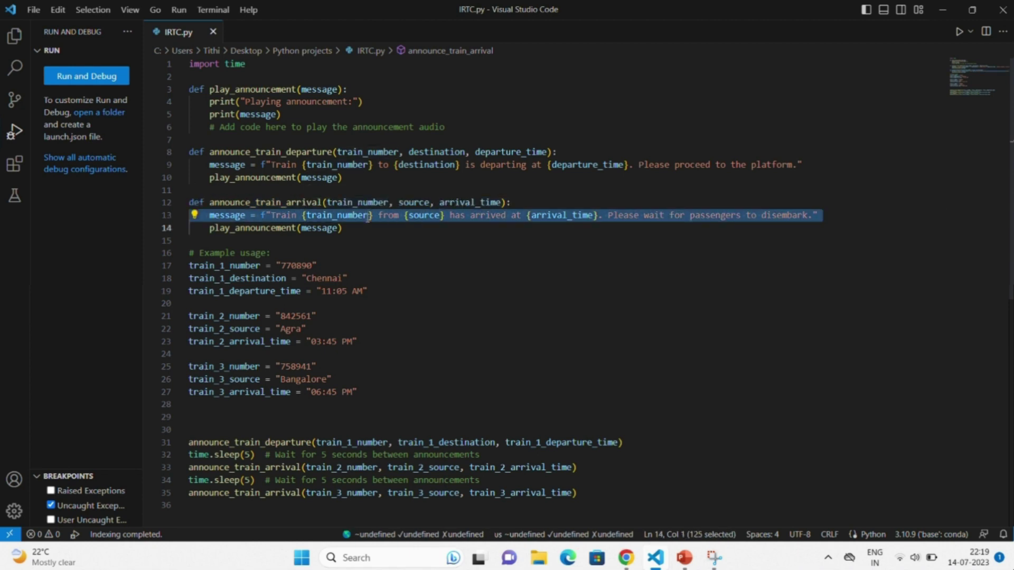
pyautogui.tripleClick(279, 229)
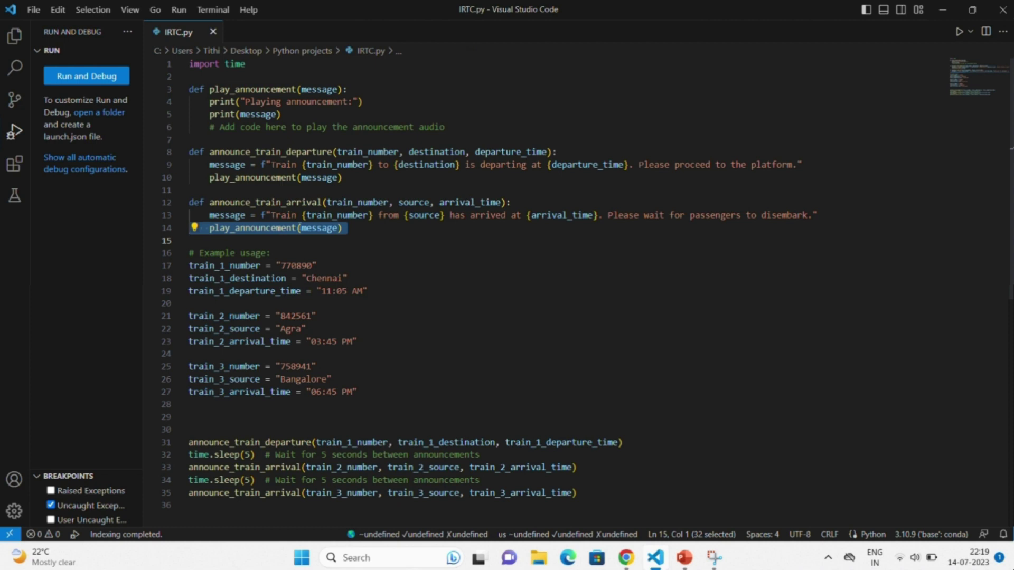
# - Review the first train's departure call, the five-second pause and the announce_train_arrival uses
pyautogui.click(228, 417)
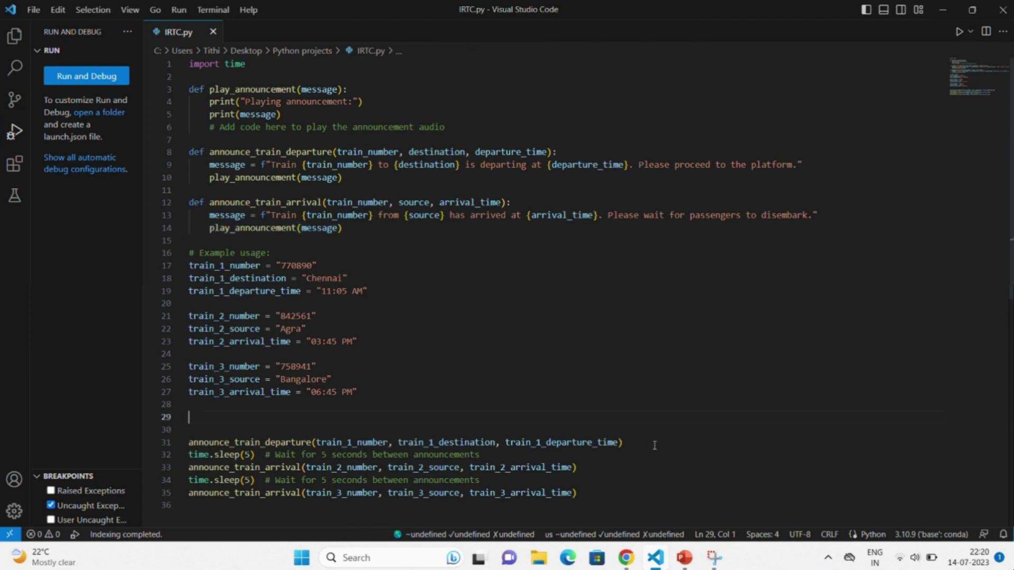
pyautogui.tripleClick(536, 442)
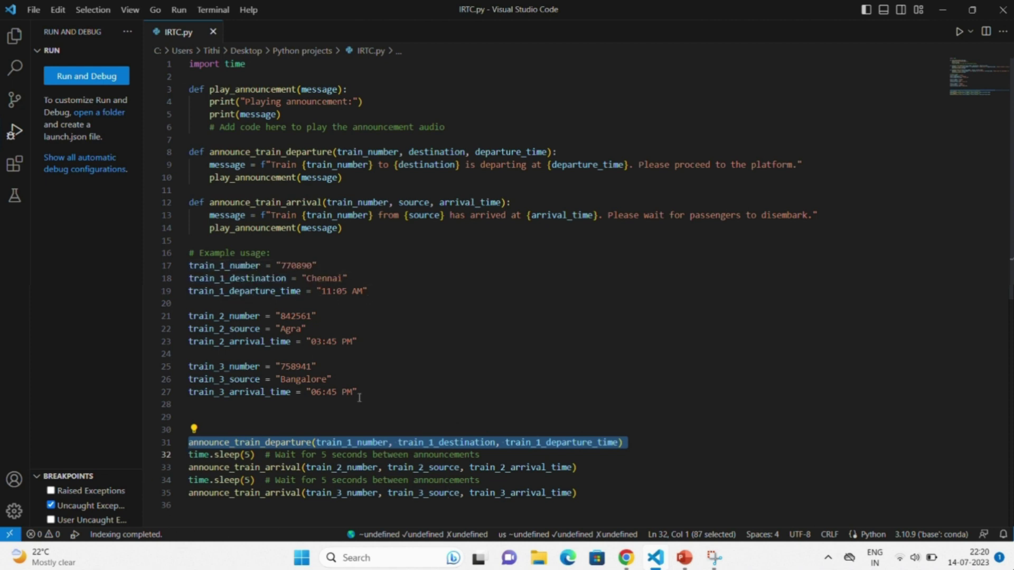
pyautogui.tripleClick(236, 455)
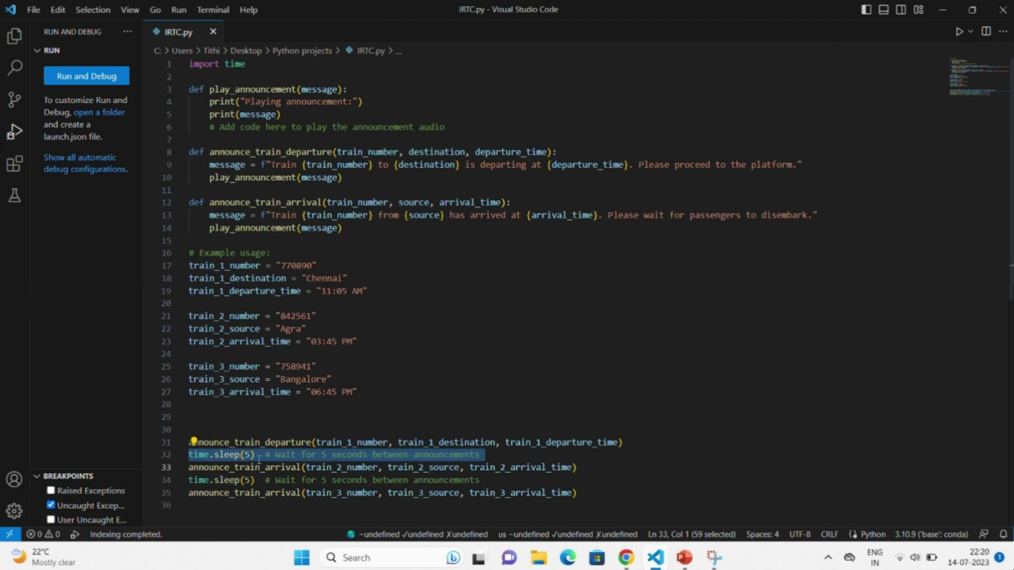
pyautogui.click(255, 467)
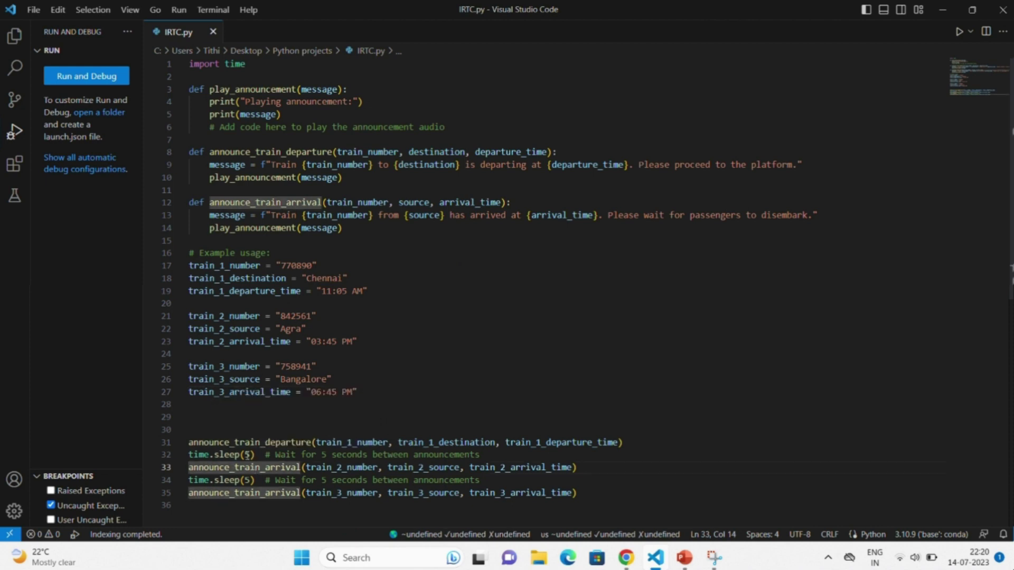
# - Try other delay values (10, 7) in the line 32 time.sleep pause, then return it to 5
pyautogui.click(253, 455)
pyautogui.press('BackSpace')
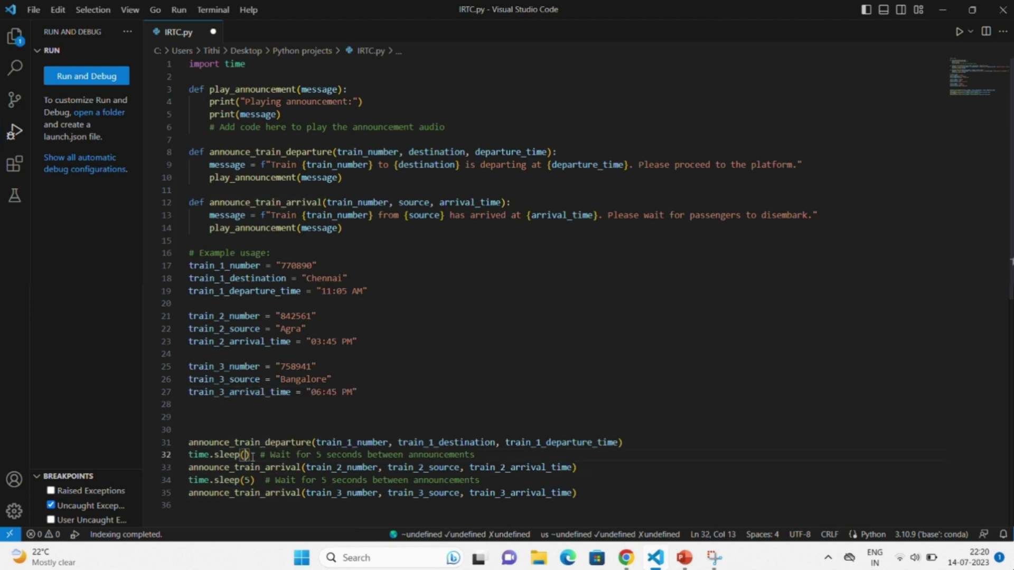
pyautogui.write('10')
pyautogui.press('BackSpace')
pyautogui.press('BackSpace')
pyautogui.write('7')
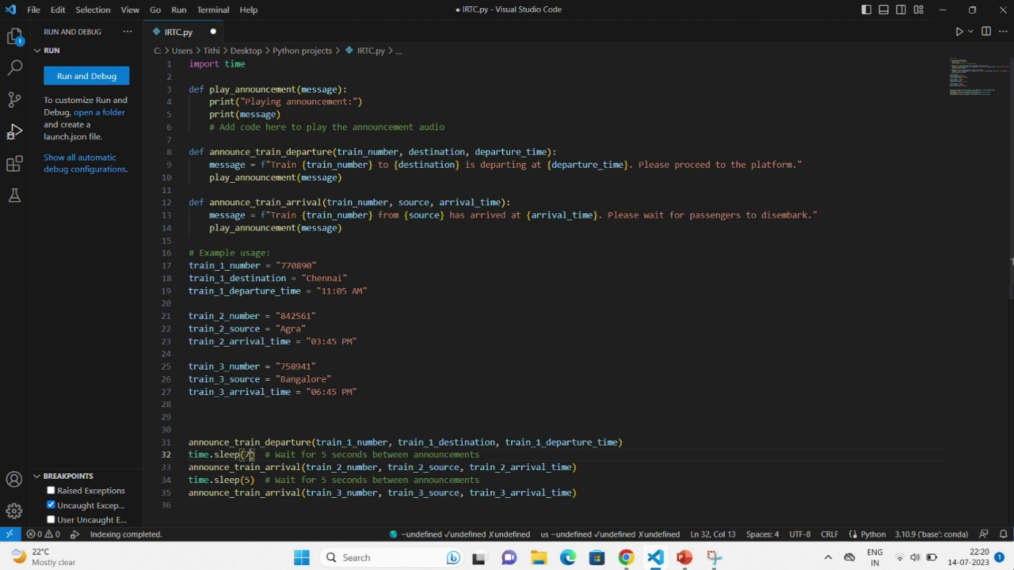
pyautogui.press('BackSpace')
pyautogui.write('5')
# - Highlight the second-train arrival, pause and third-train arrival lines 33–35
pyautogui.click(247, 480)
pyautogui.doubleClick(281, 469)
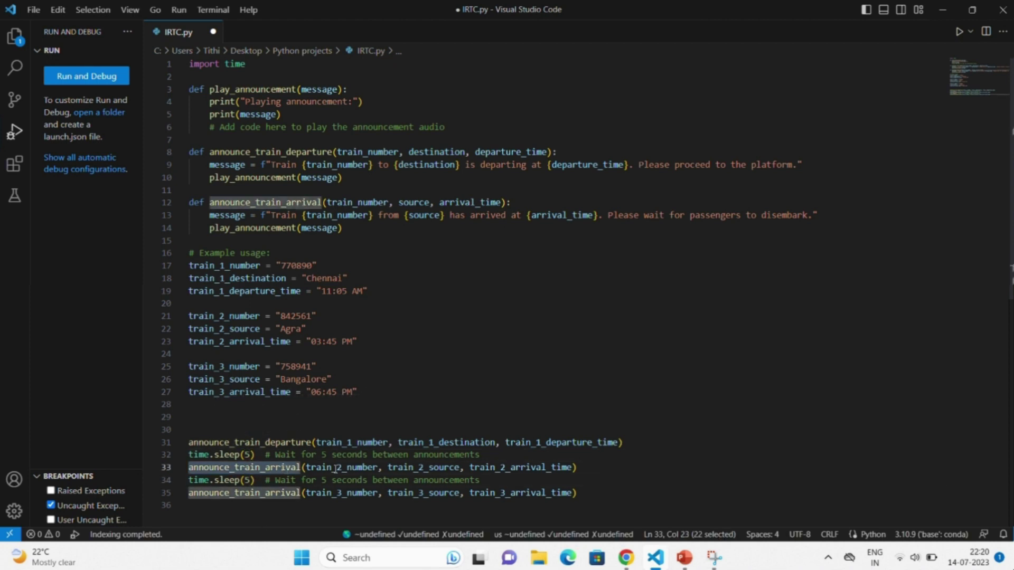
pyautogui.click(364, 467)
pyautogui.tripleClick(365, 467)
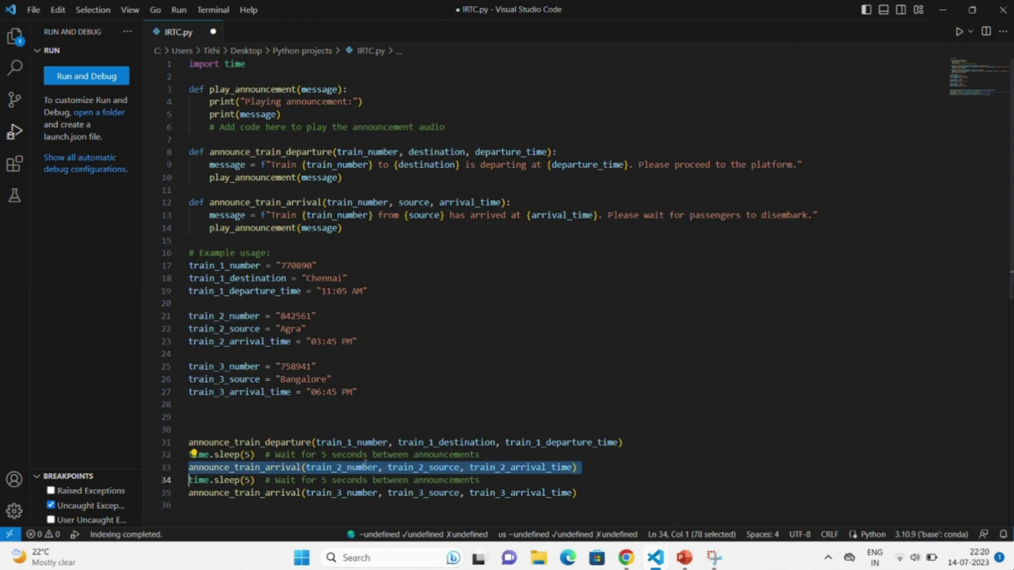
pyautogui.tripleClick(242, 480)
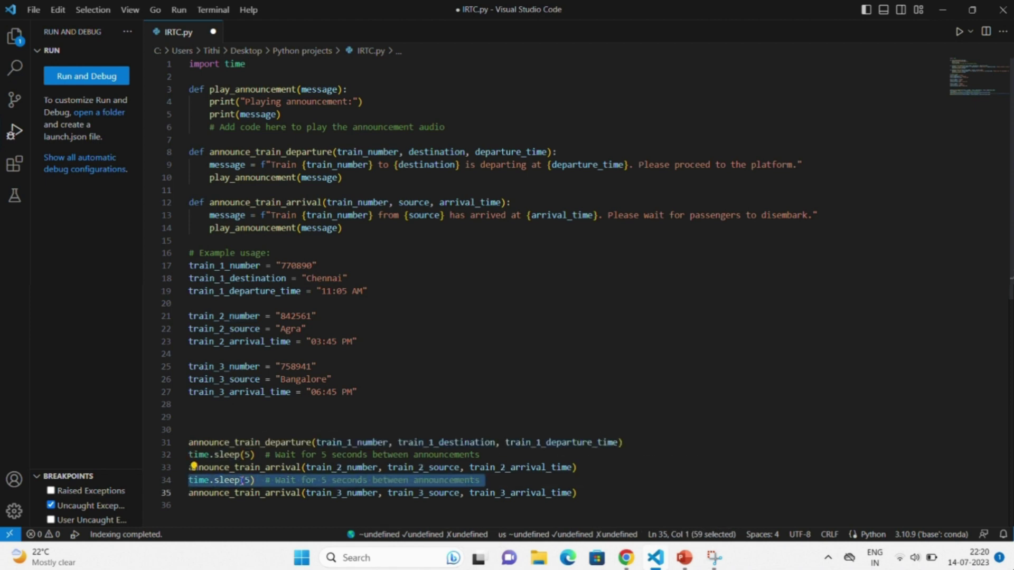
pyautogui.tripleClick(260, 493)
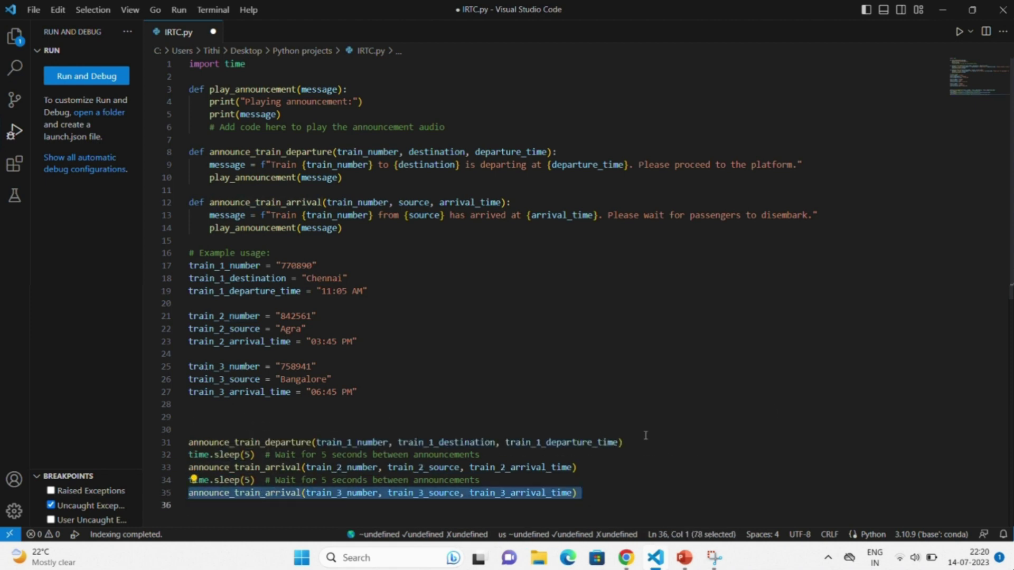
pyautogui.press('Escape')
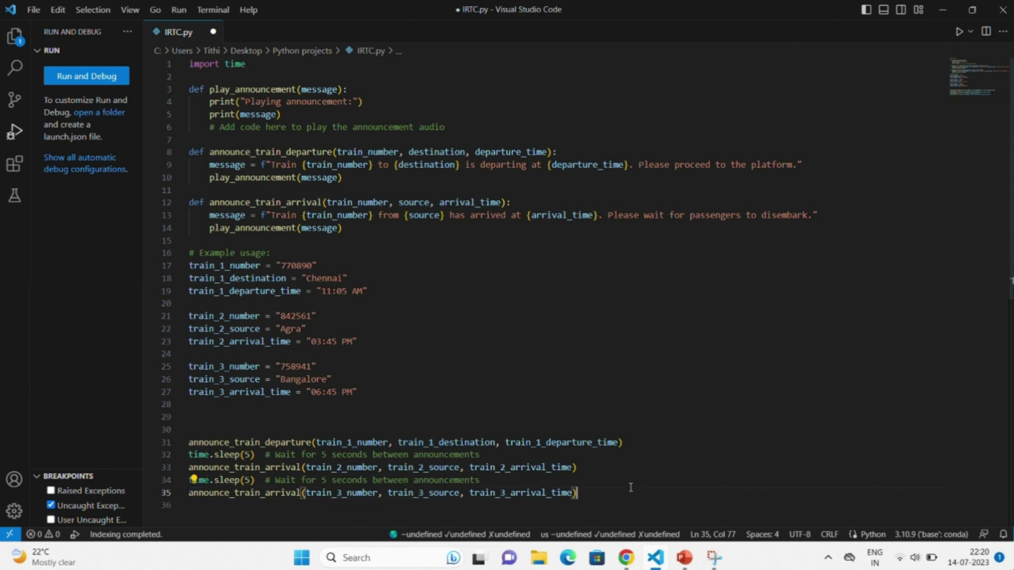
# - Add a blank line after the last call and run IRTC.py with Start Debugging
pyautogui.press('Return')
pyautogui.press('Return')
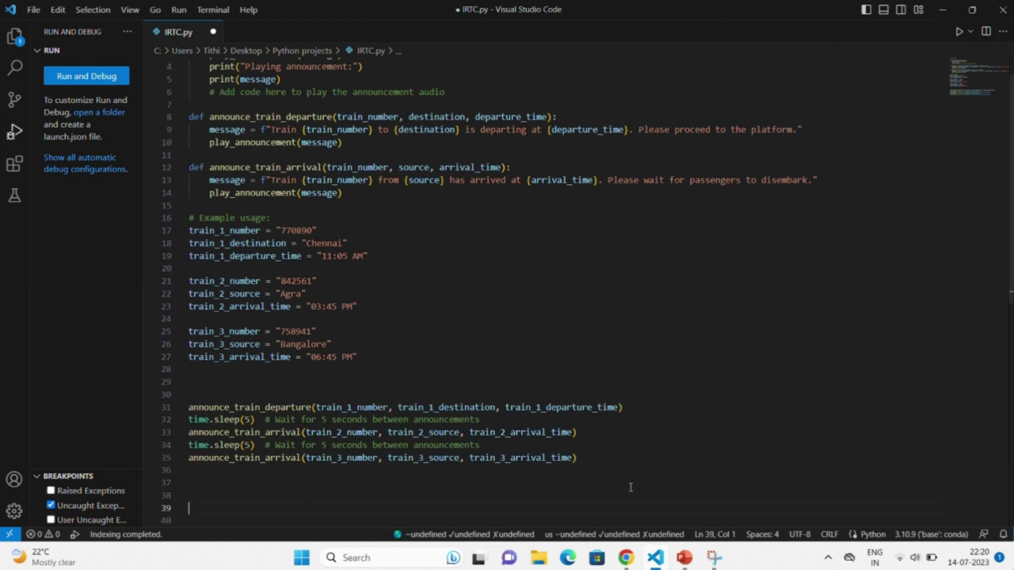
pyautogui.click(179, 10)
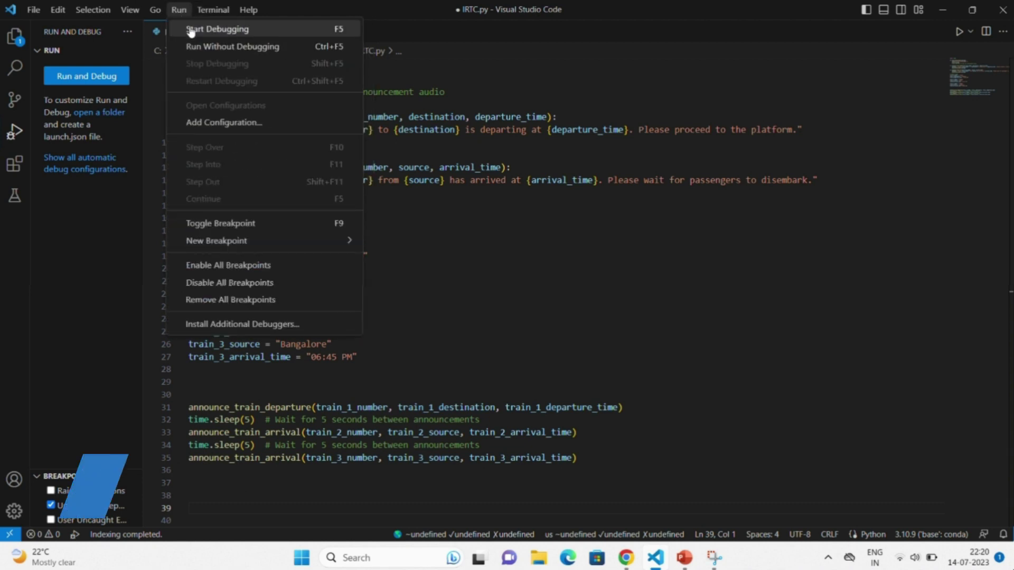
pyautogui.click(190, 28)
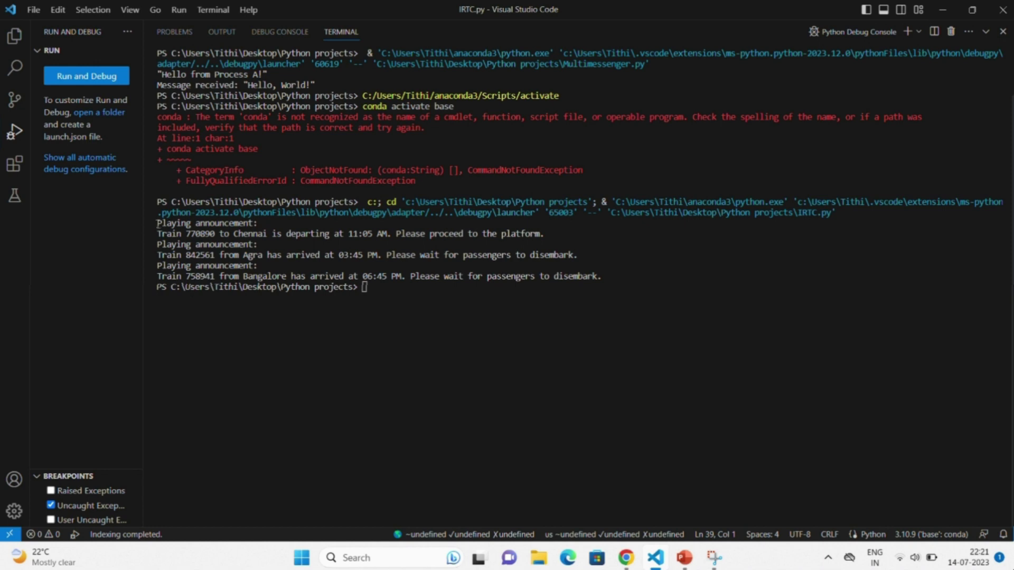
# - Review the departure, Agra and Bangalore announcements, then close the terminal and return to line 25
pyautogui.moveTo(157, 223)
pyautogui.mouseDown()
pyautogui.moveTo(467, 229)
pyautogui.moveTo(555, 241)
pyautogui.mouseUp()
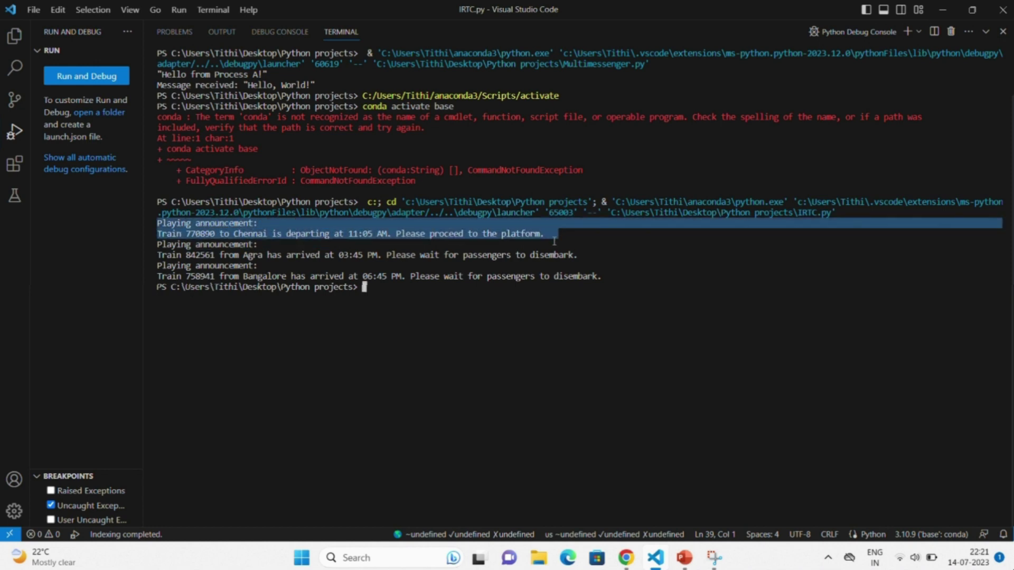
pyautogui.click(222, 299)
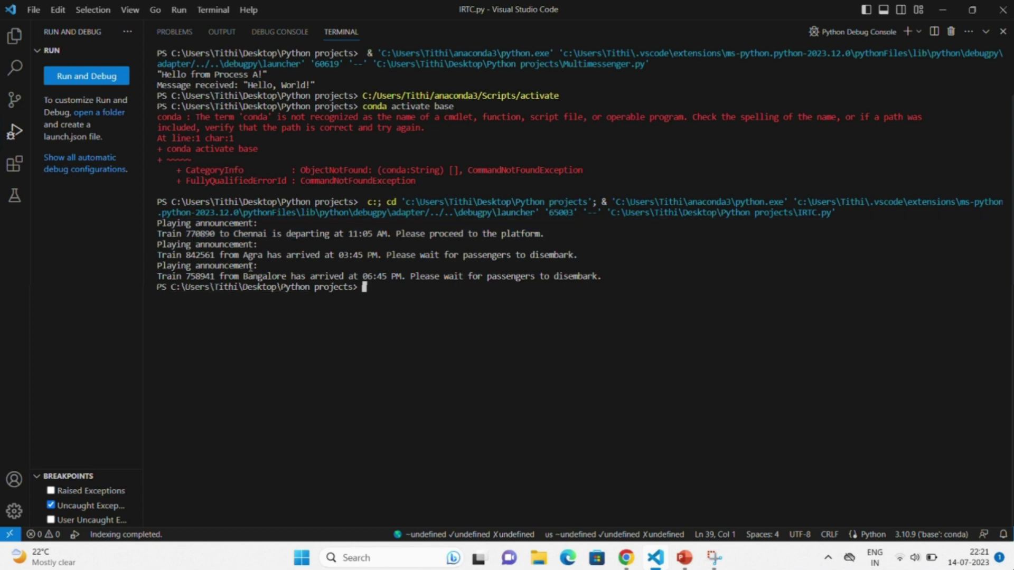
pyautogui.tripleClick(434, 255)
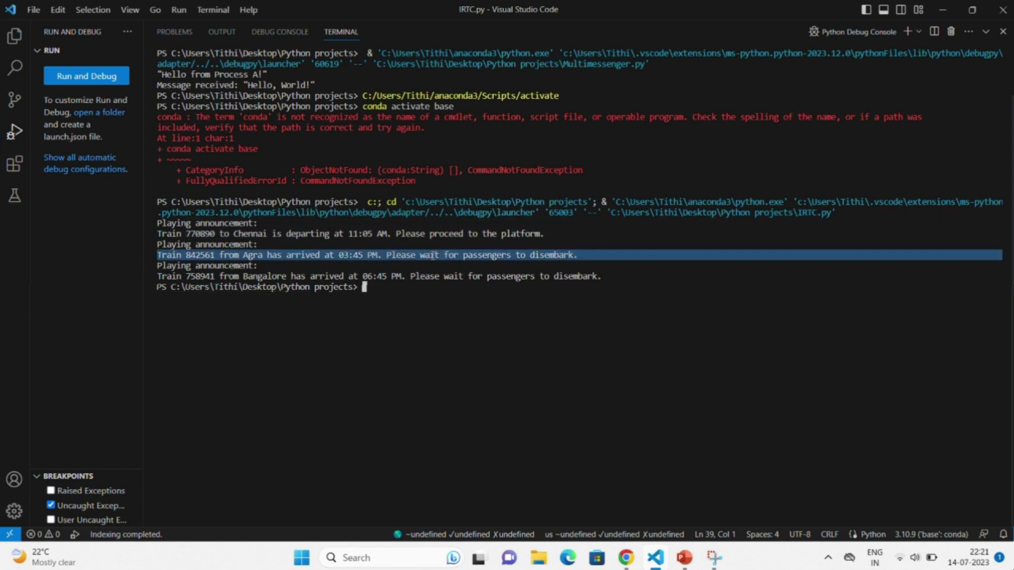
pyautogui.tripleClick(308, 276)
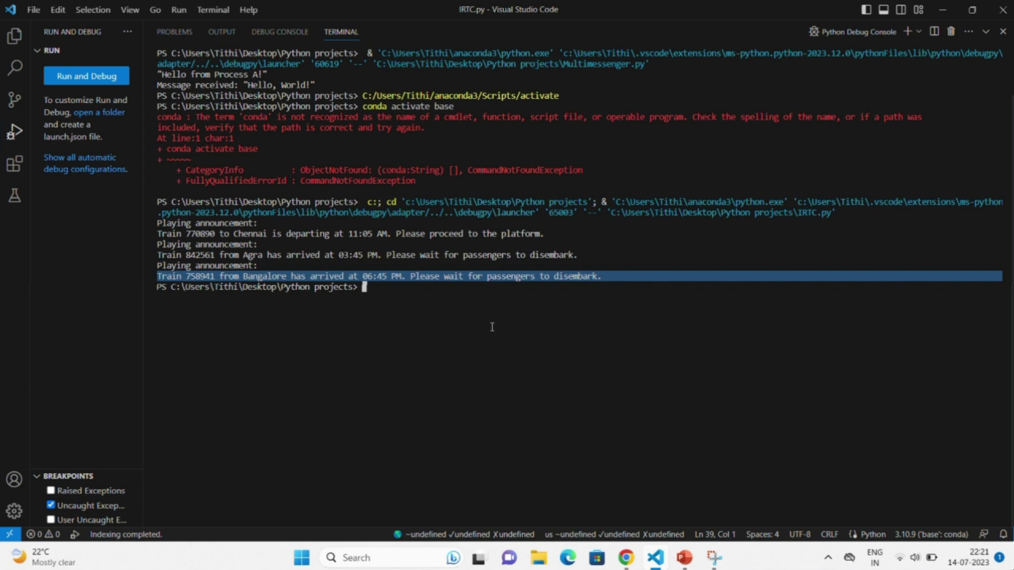
pyautogui.click(470, 343)
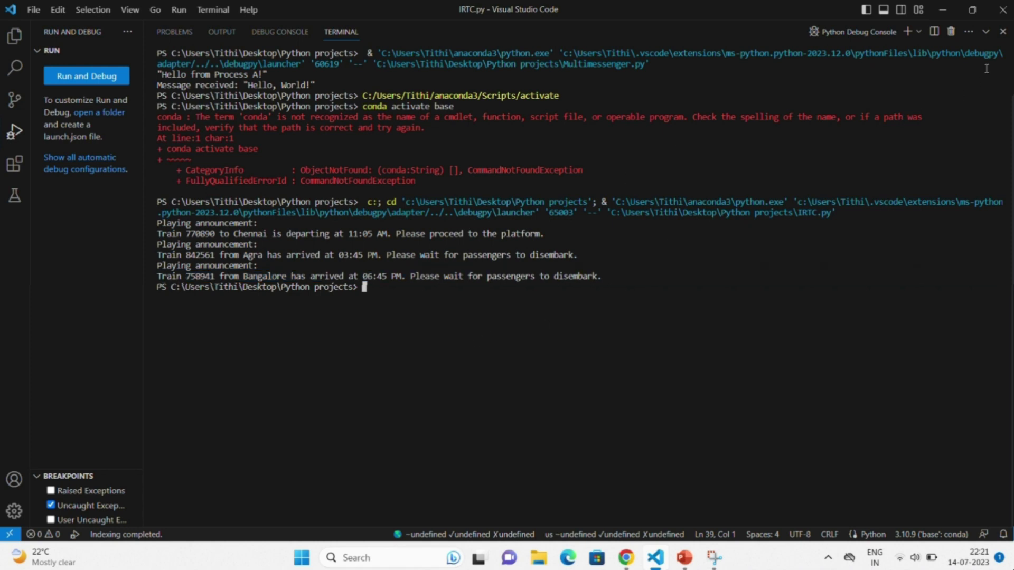
pyautogui.click(1003, 32)
pyautogui.click(639, 332)
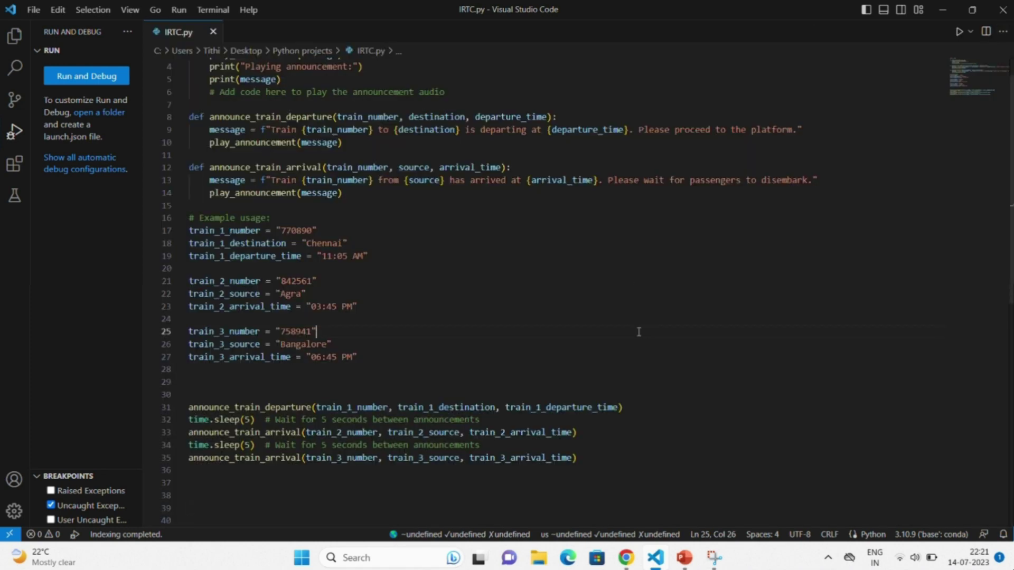